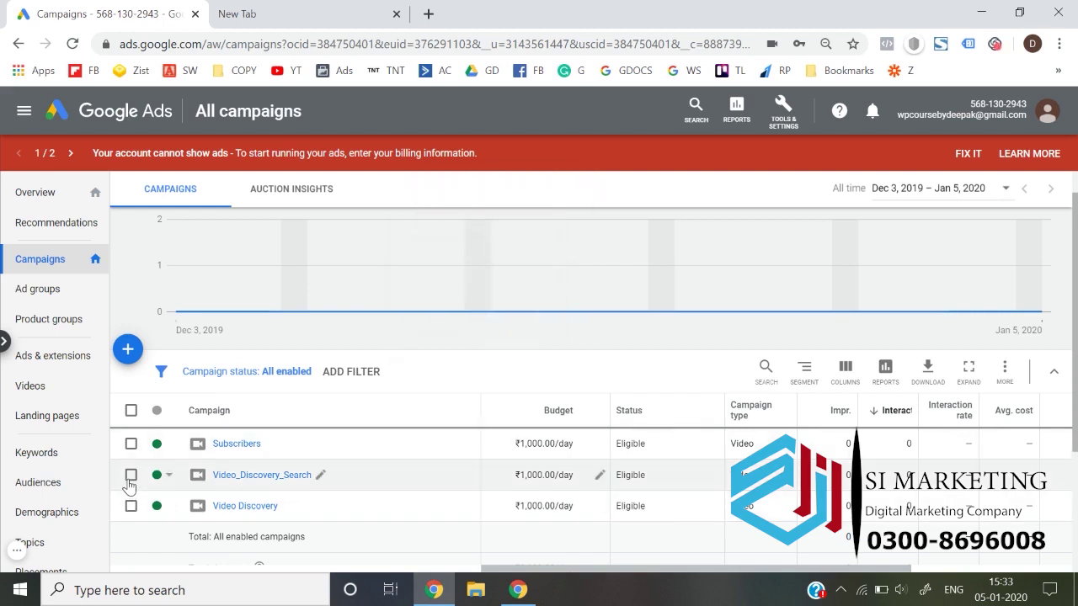
left_click(130, 476)
left_click(130, 506)
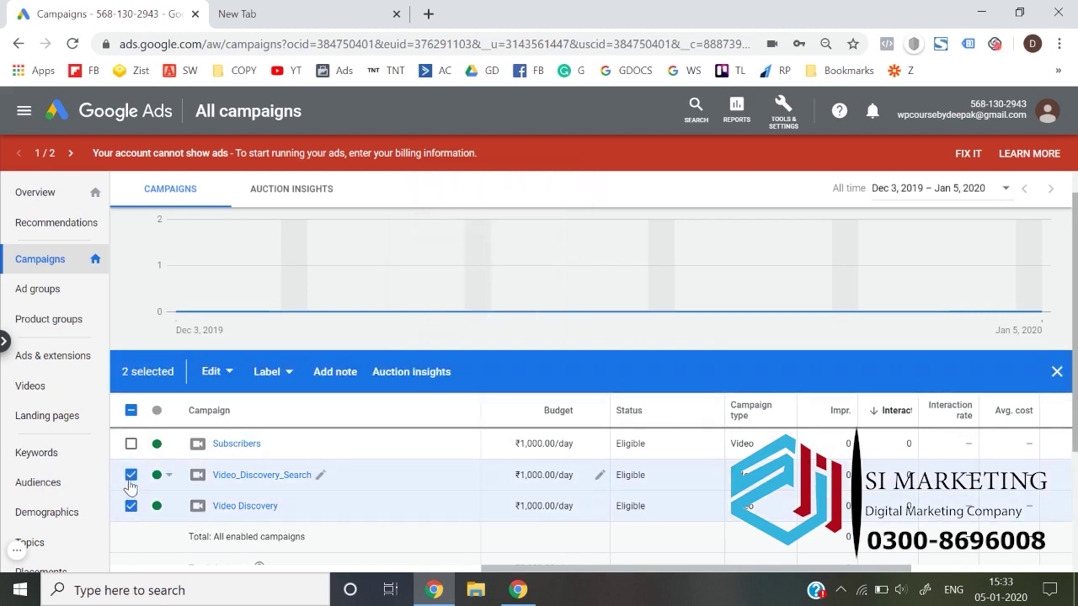
left_click(130, 475)
left_click(131, 505)
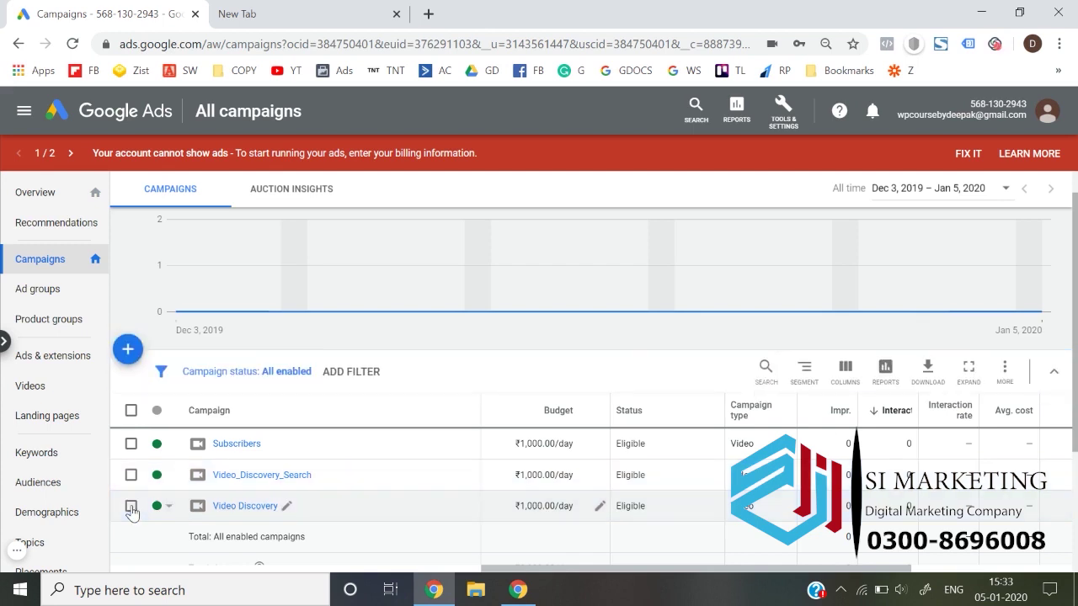
left_click(130, 476)
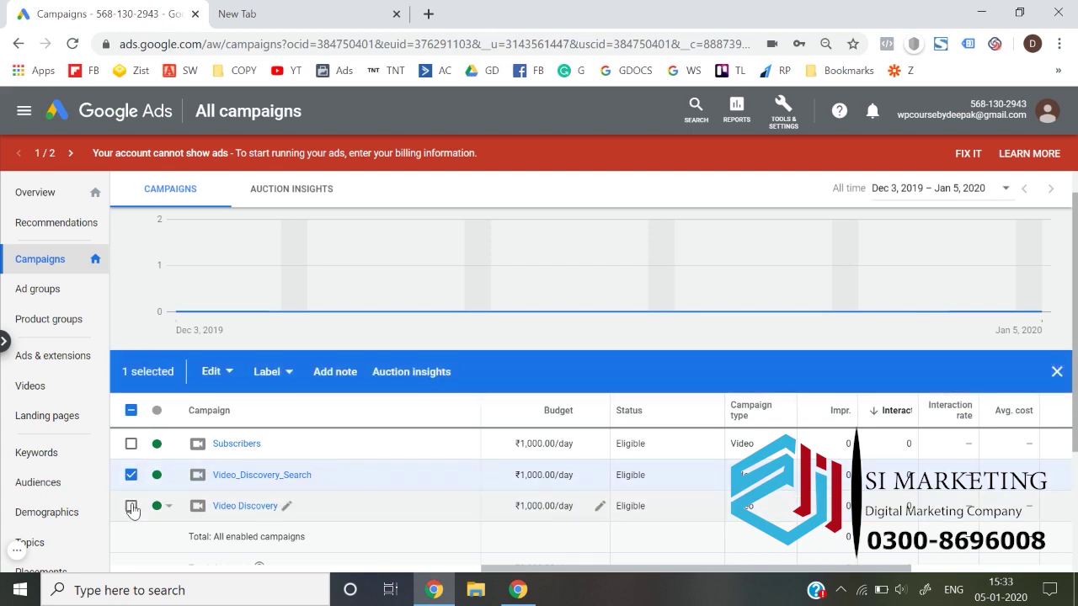
left_click(131, 505)
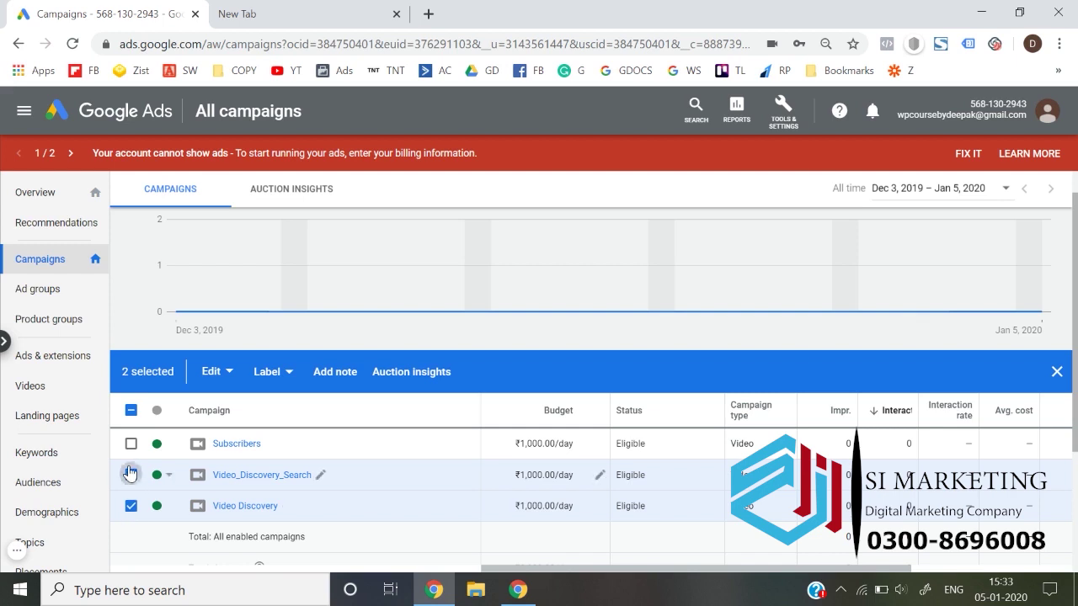
left_click(131, 475)
left_click(131, 506)
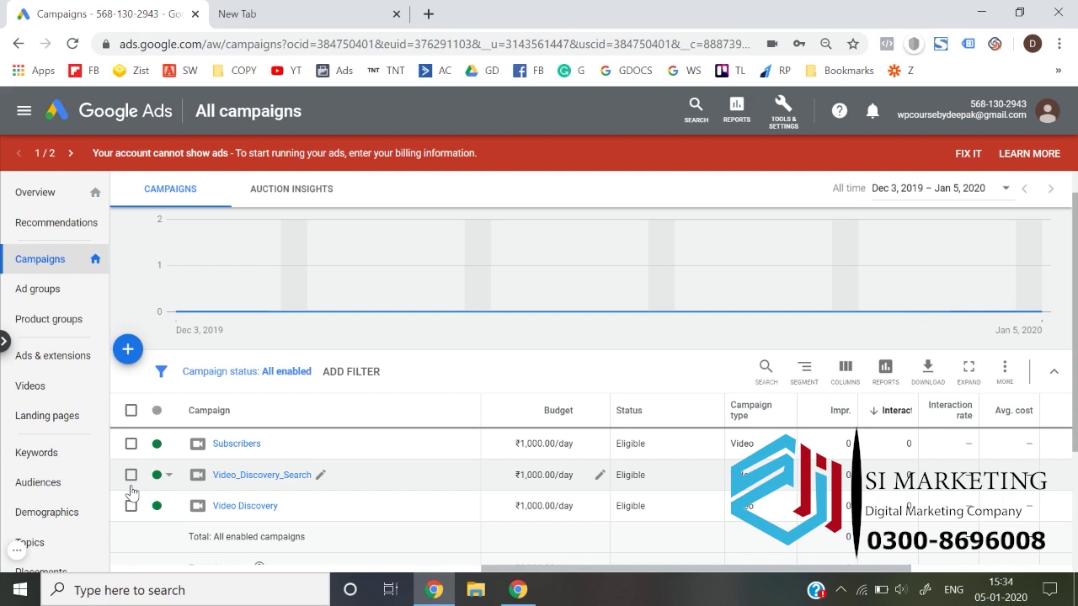
Start a new label named Consulting for the Video_Discovery_Search and Video Discovery campaigns.
left_click(130, 475)
left_click(131, 506)
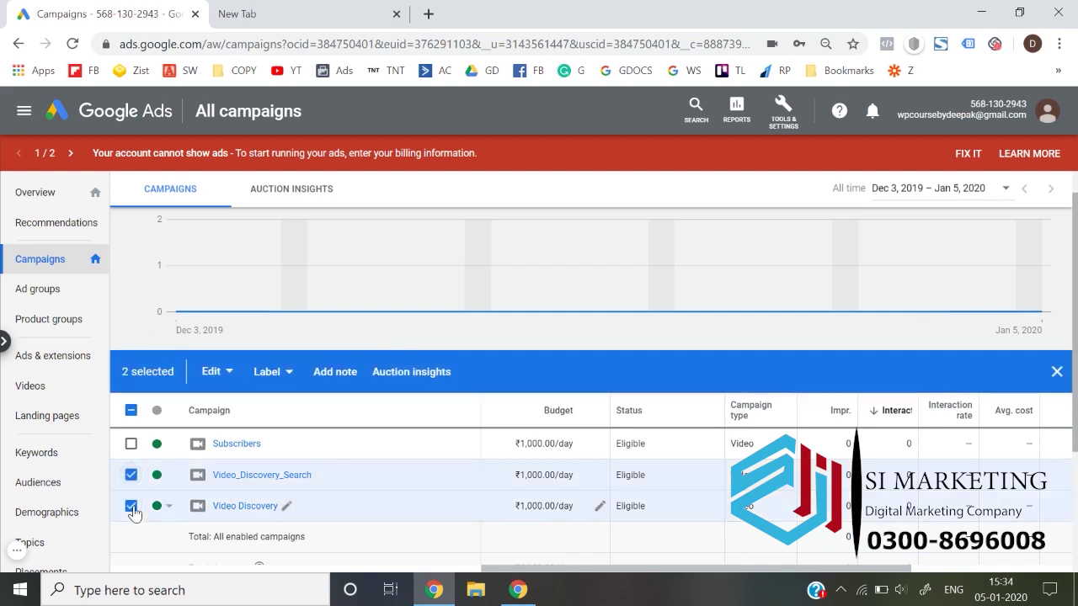
left_click(271, 373)
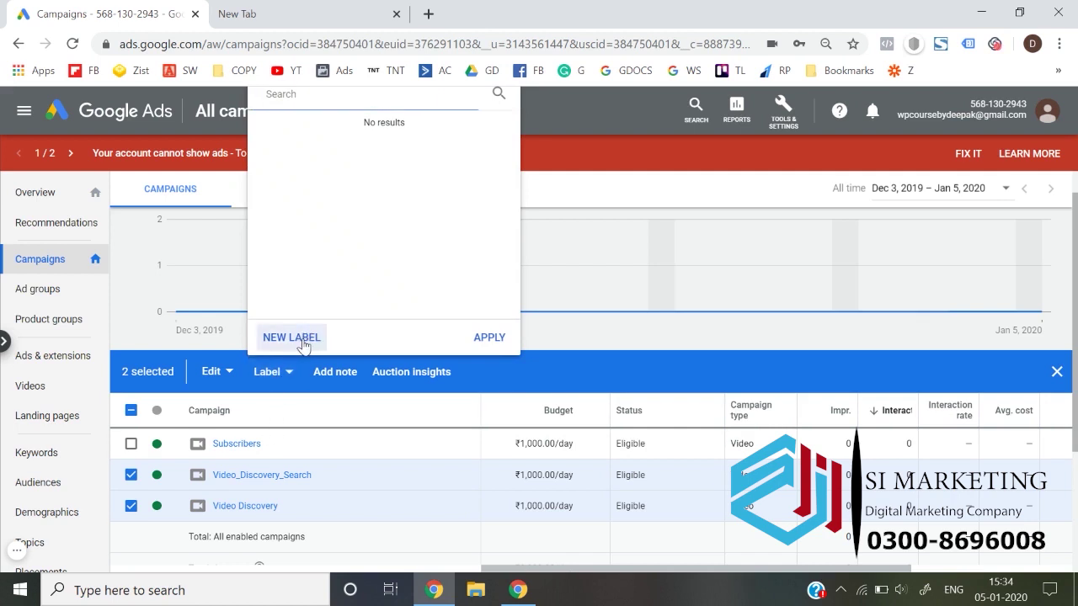
left_click(303, 341)
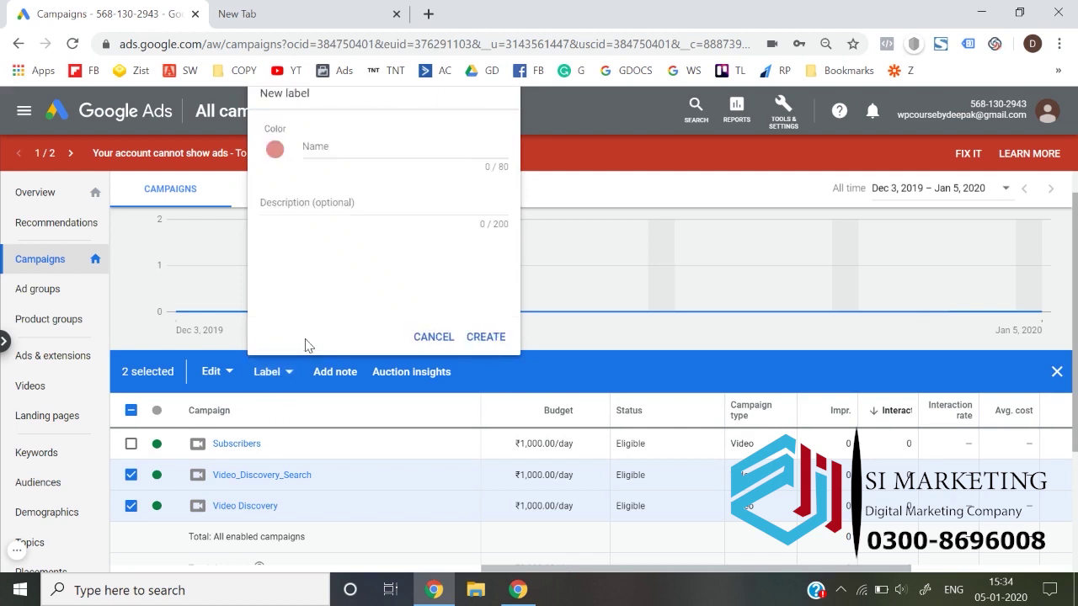
left_click(367, 149)
type("Co")
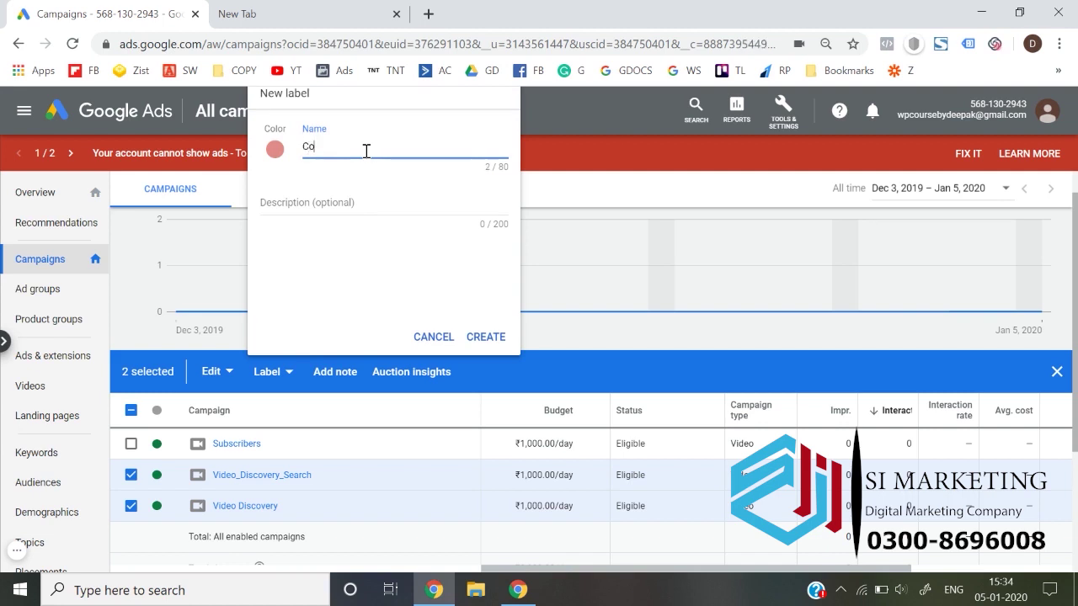
type("nsultiong")
key("BackSpace")
key("BackSpace")
key("BackSpace")
key("BackSpace")
type("ing")
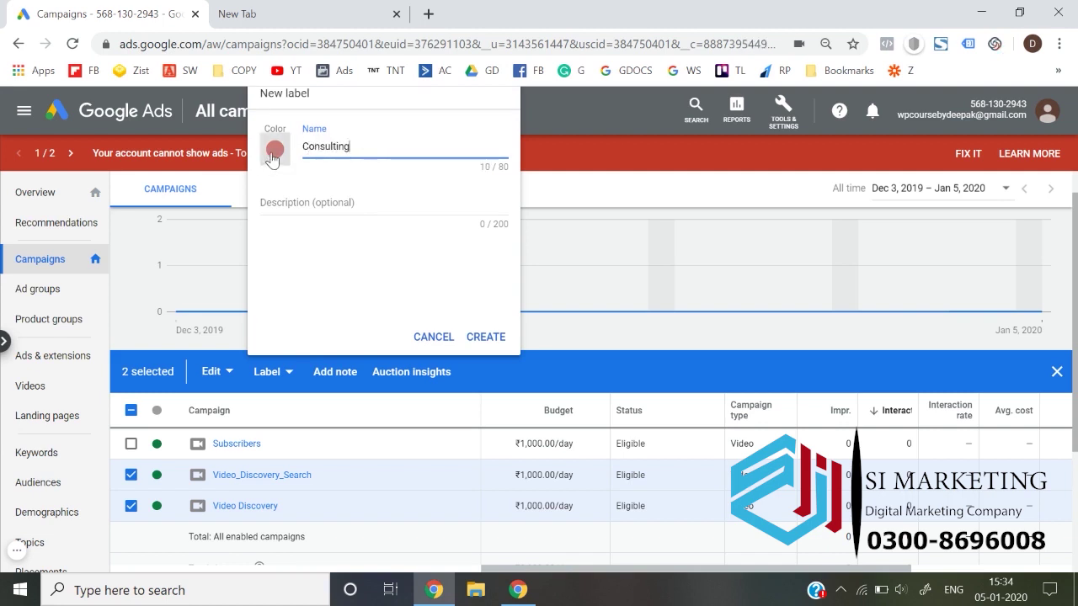
Create the Consulting label in dark blue and apply it to the two selected campaigns.
left_click(274, 154)
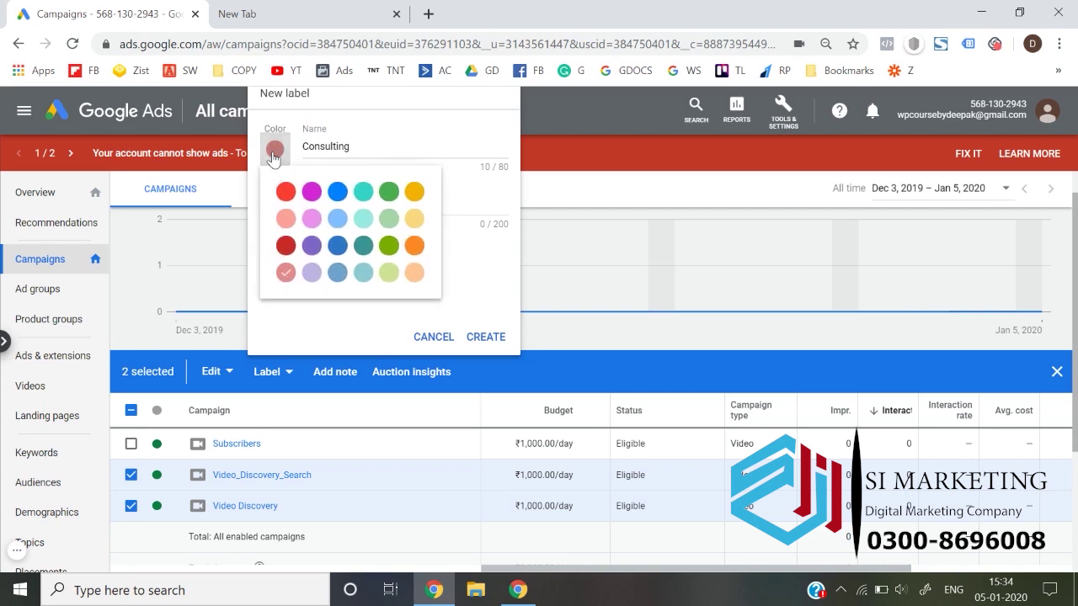
left_click(337, 245)
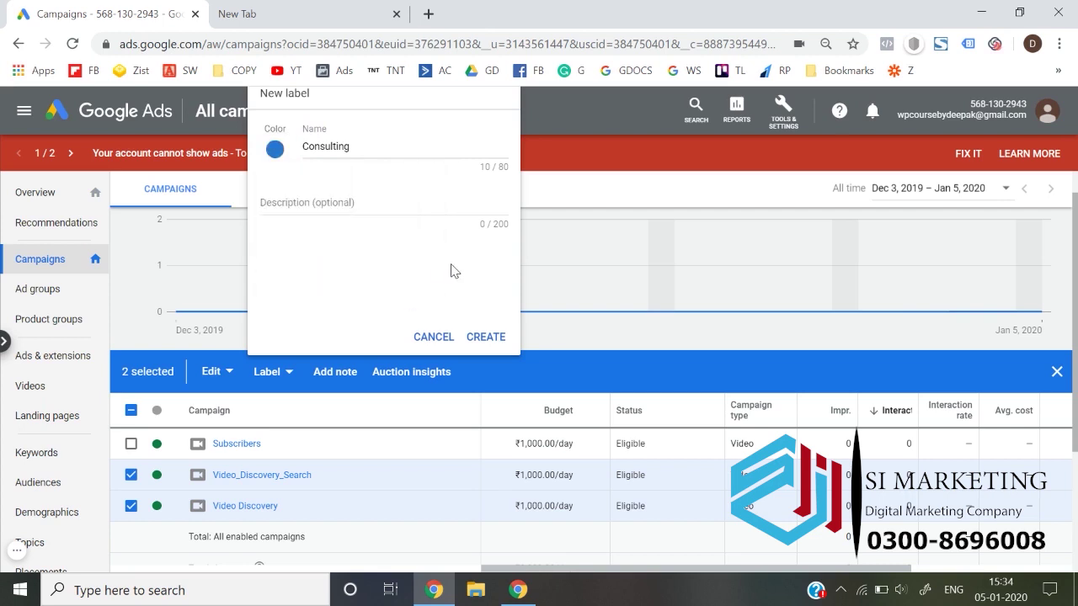
left_click(387, 204)
left_click(487, 336)
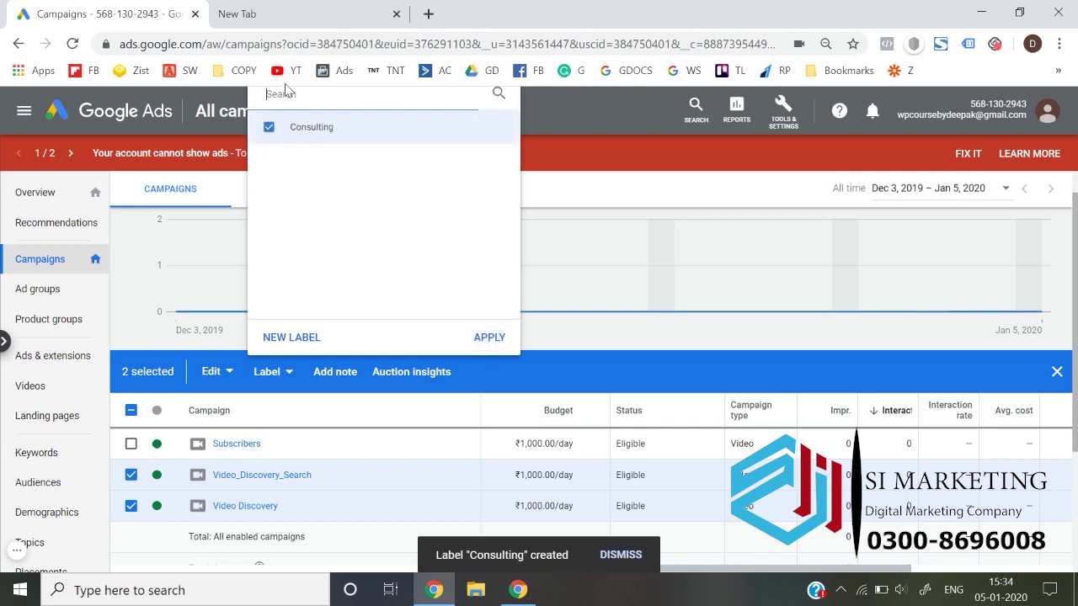
left_click(496, 341)
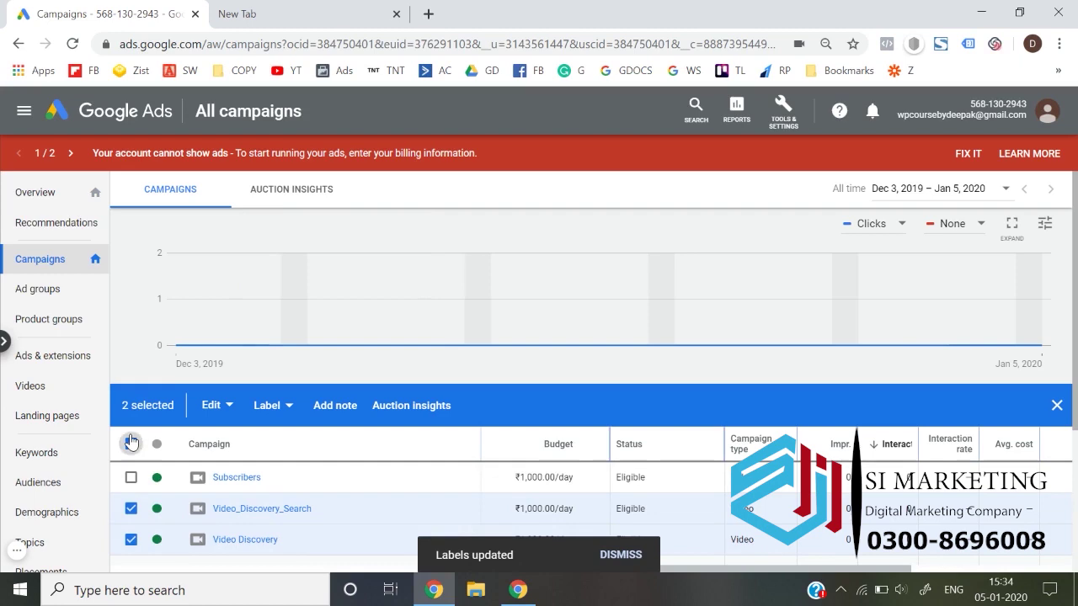
left_click(131, 443)
left_click(130, 444)
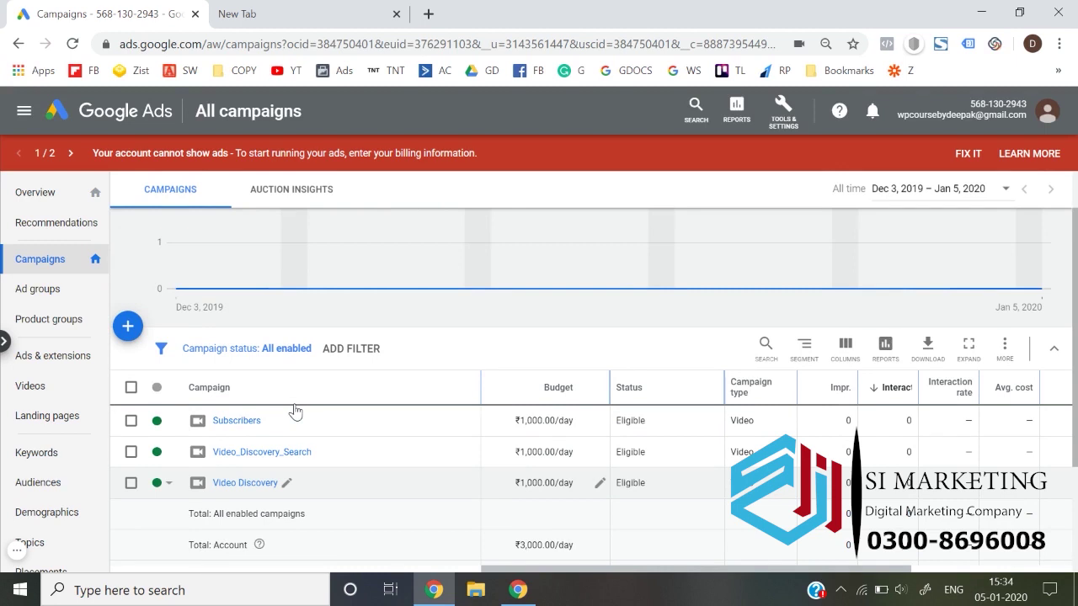
Filter the campaign list by labels containing any of Consulting, and remove that filter after viewing the matching campaigns.
left_click(351, 348)
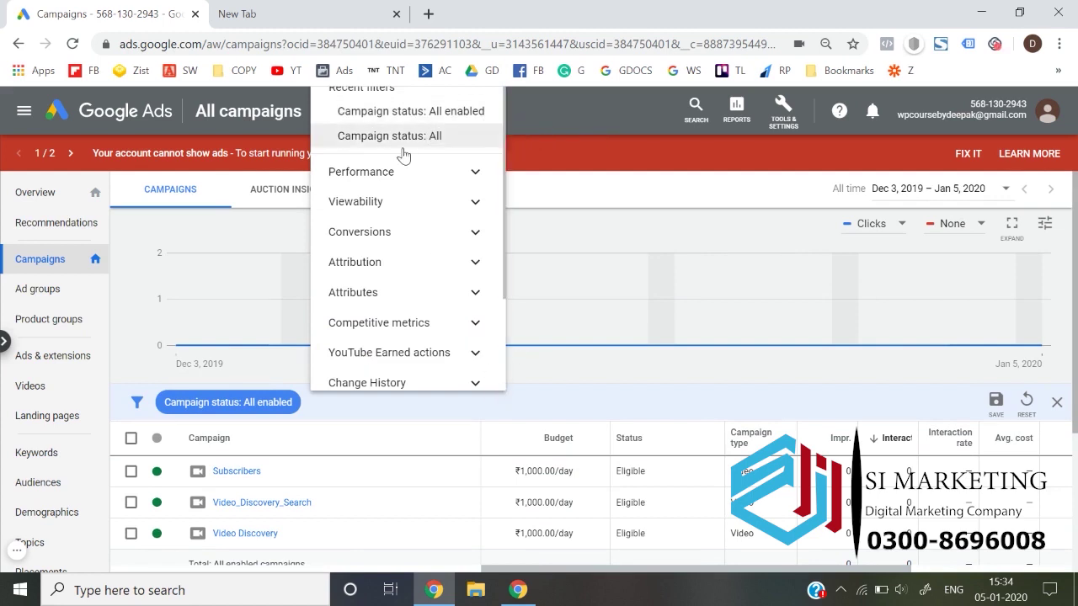
type("la")
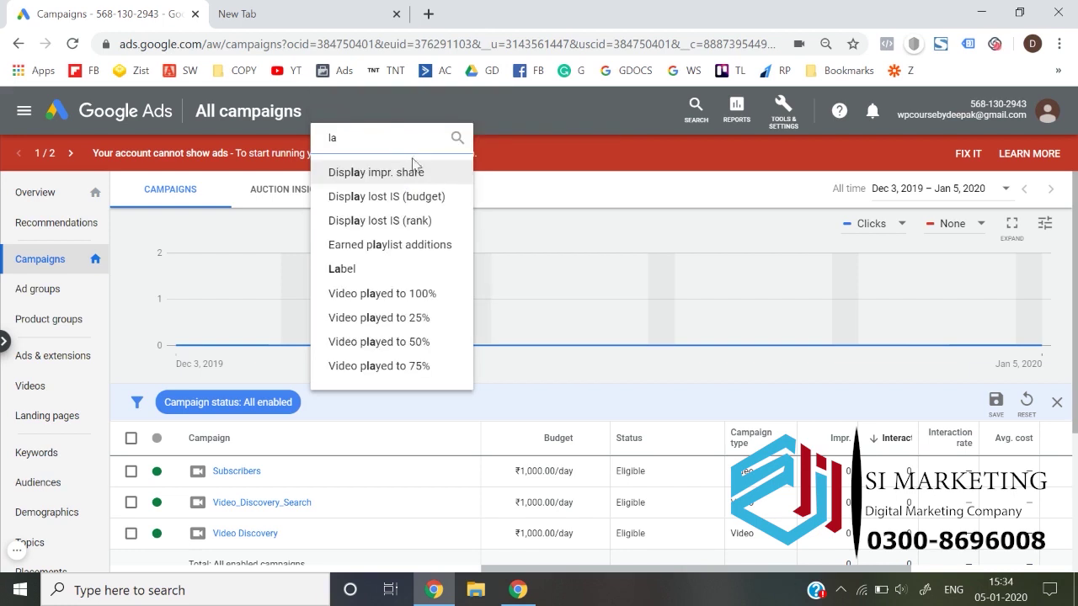
type("b")
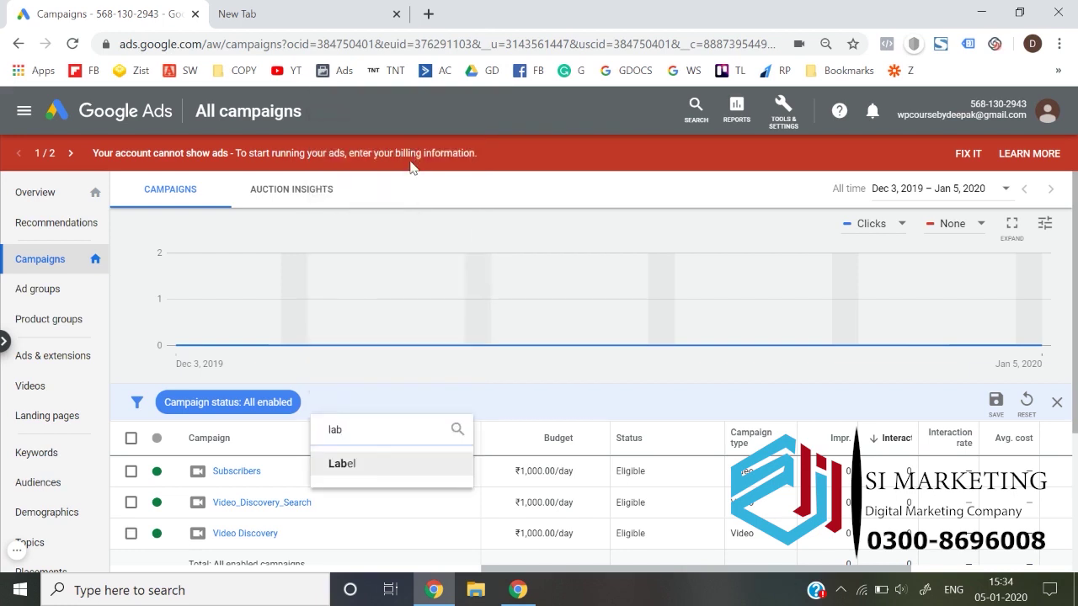
left_click(363, 469)
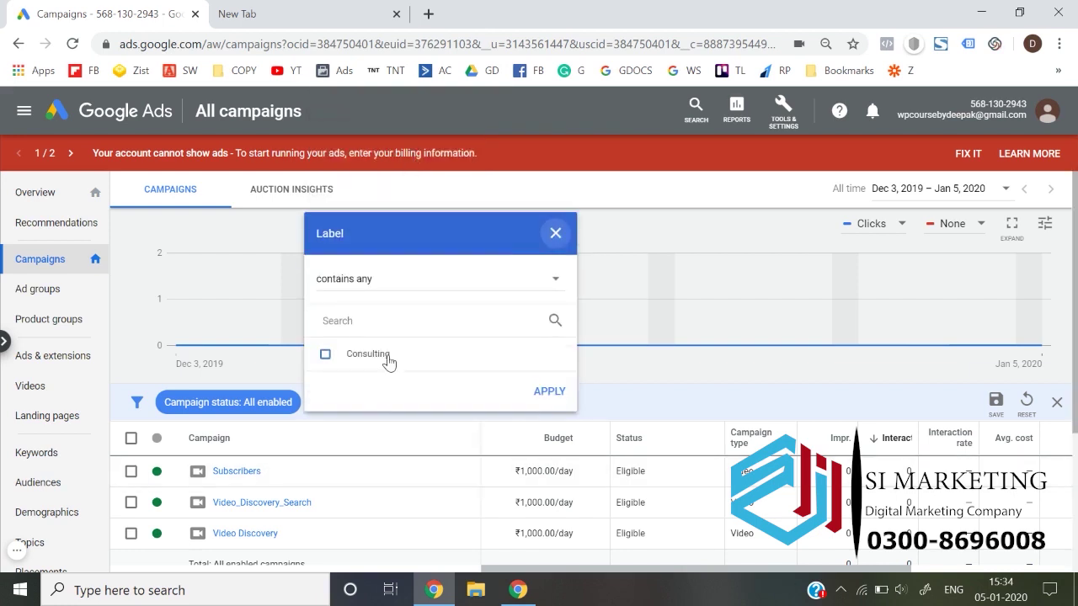
left_click(384, 358)
left_click(527, 393)
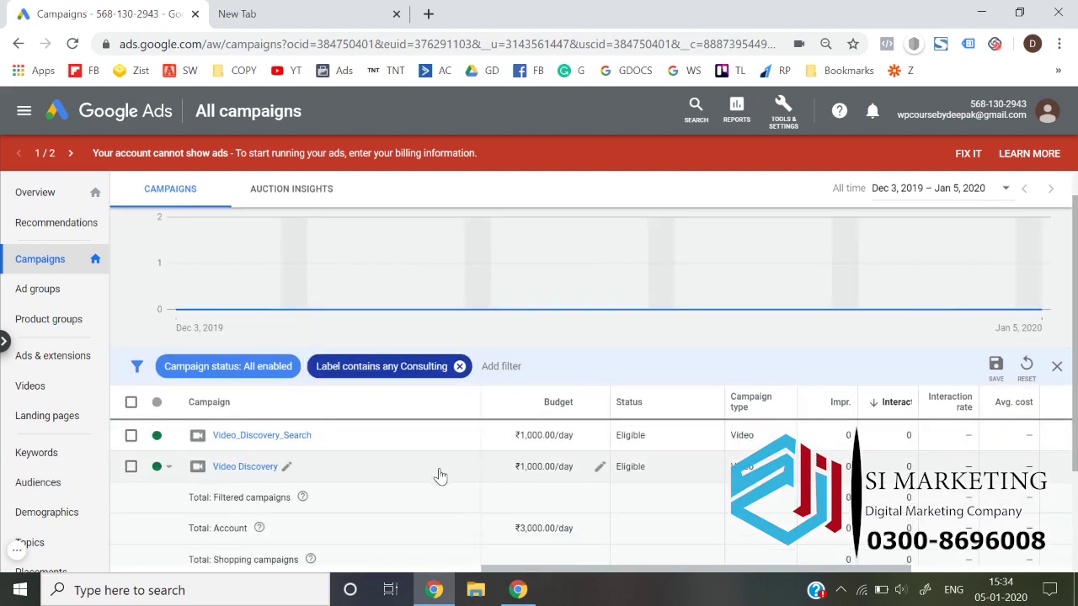
left_click(459, 366)
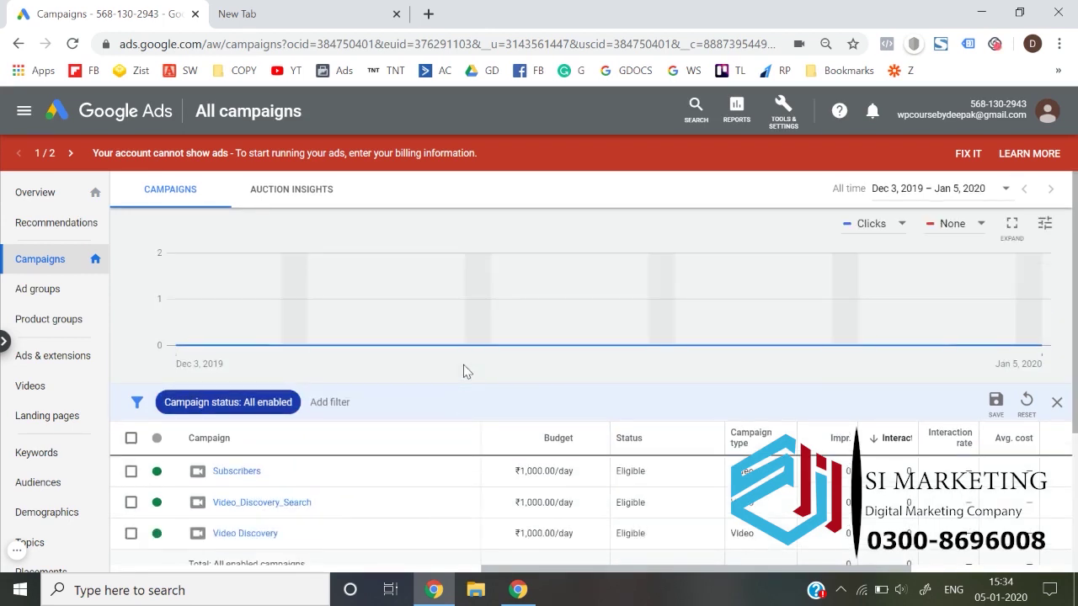
scroll(464, 370, "down", 1)
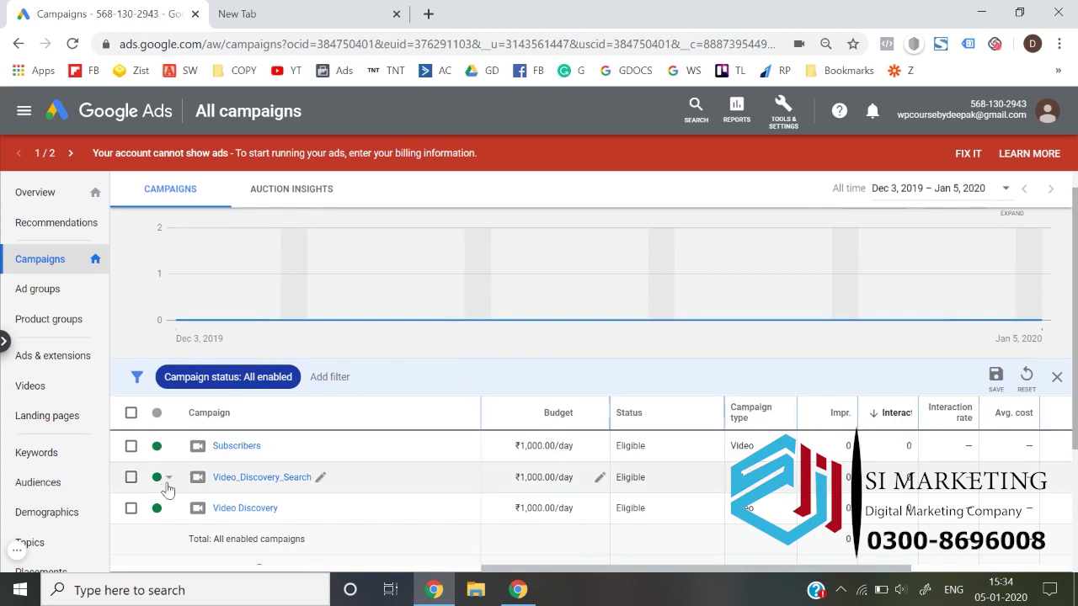
Delete the Consulting label through the Subscribers campaign's label list and clear the campaign selection.
left_click(130, 447)
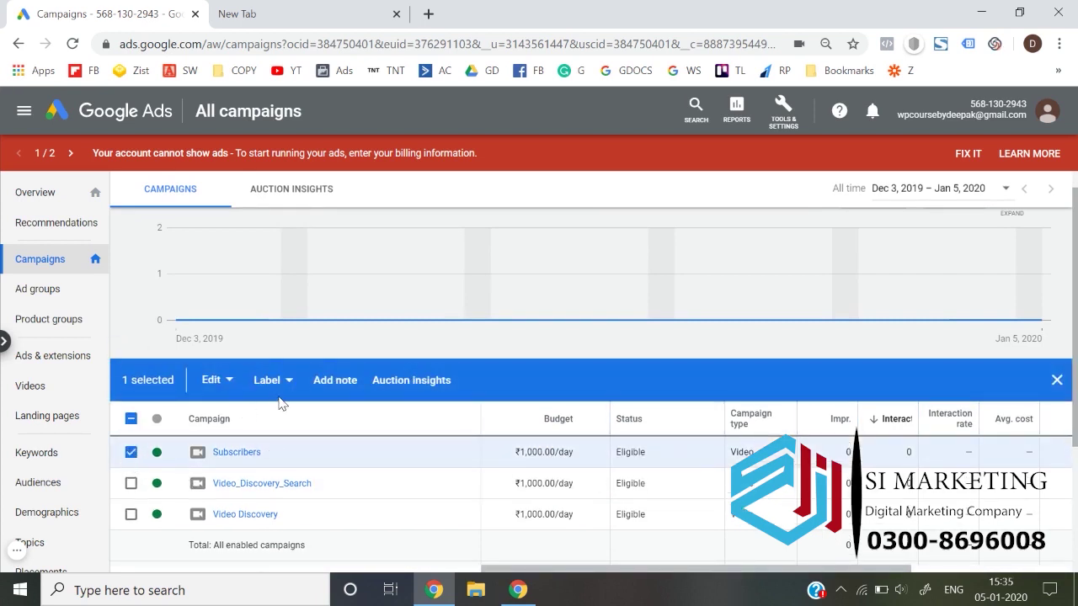
left_click(273, 385)
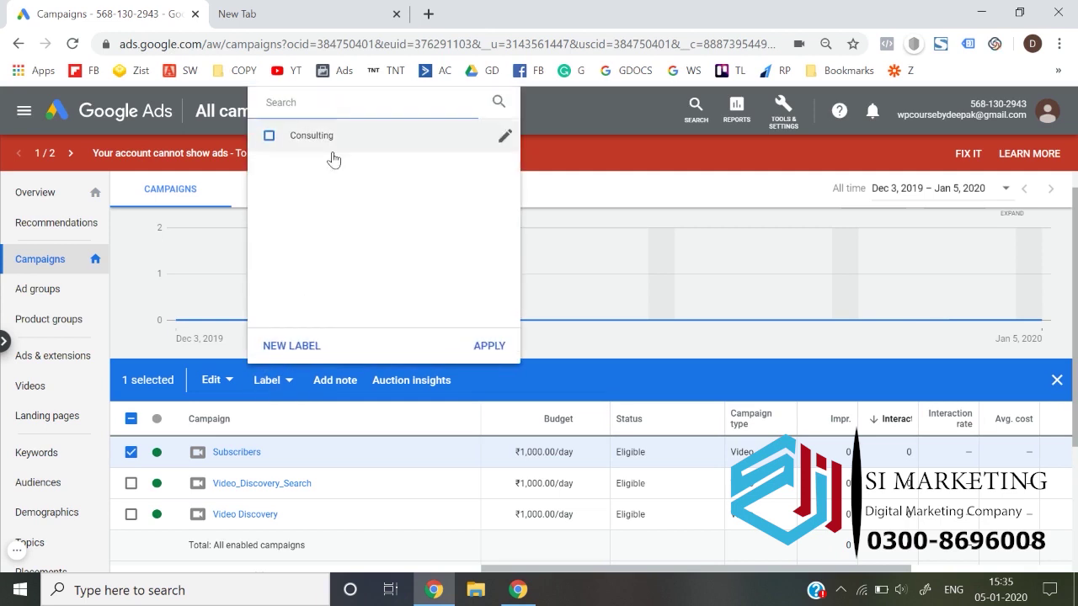
left_click(505, 137)
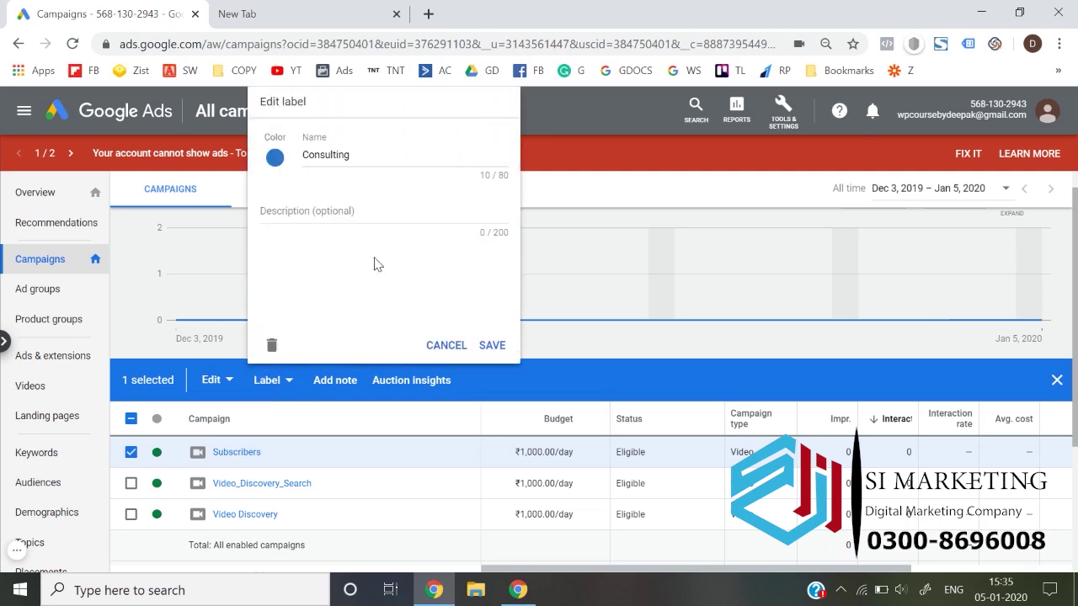
left_click(272, 346)
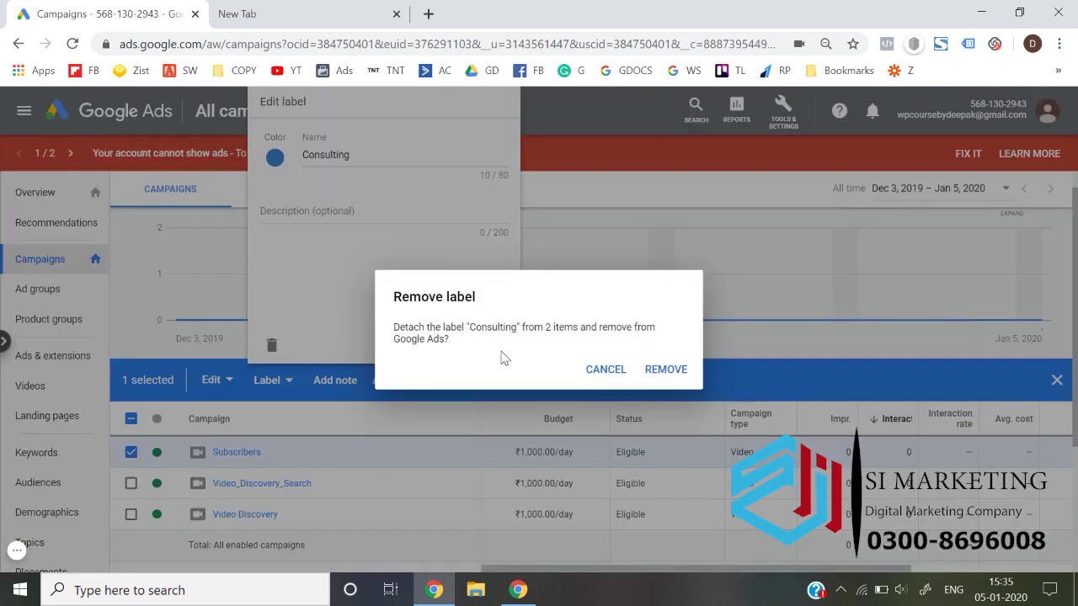
left_click(649, 368)
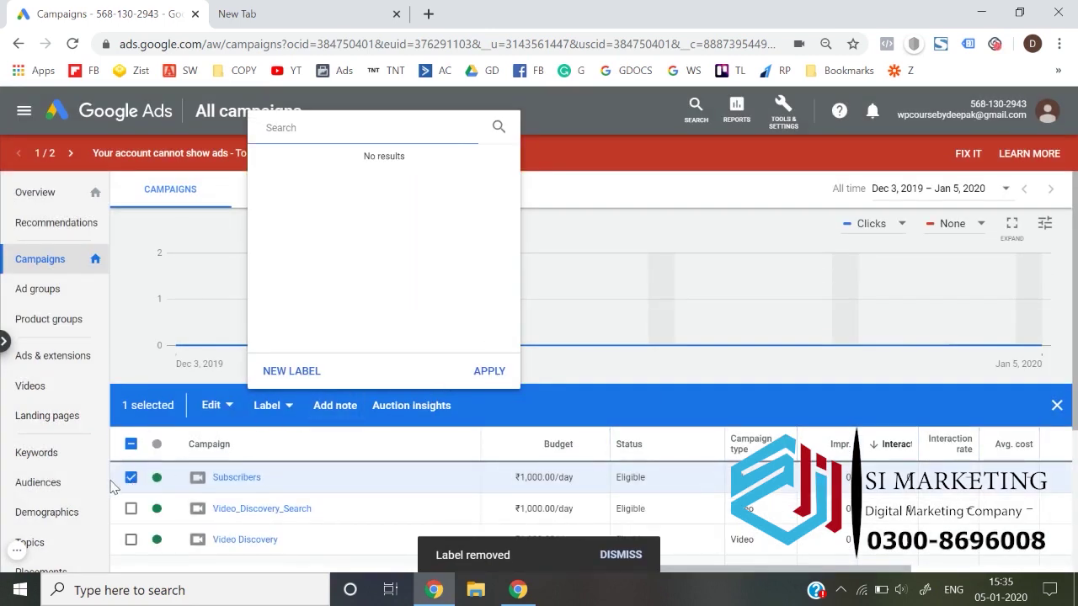
left_click(130, 478)
left_click(130, 478)
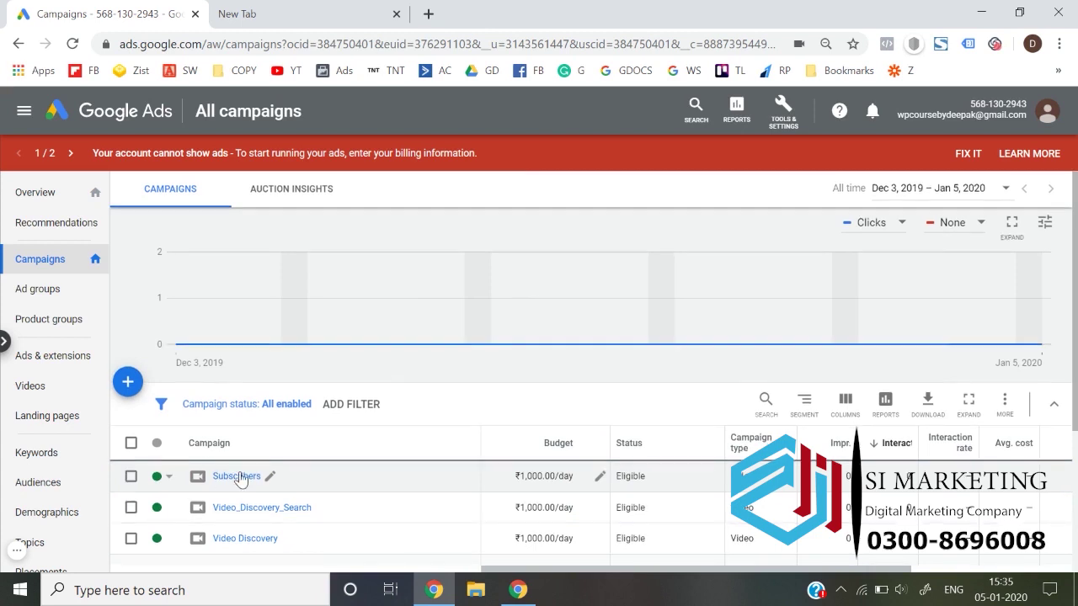
Start a new label named YouTube Subs for the Subscribers campaign.
left_click(131, 477)
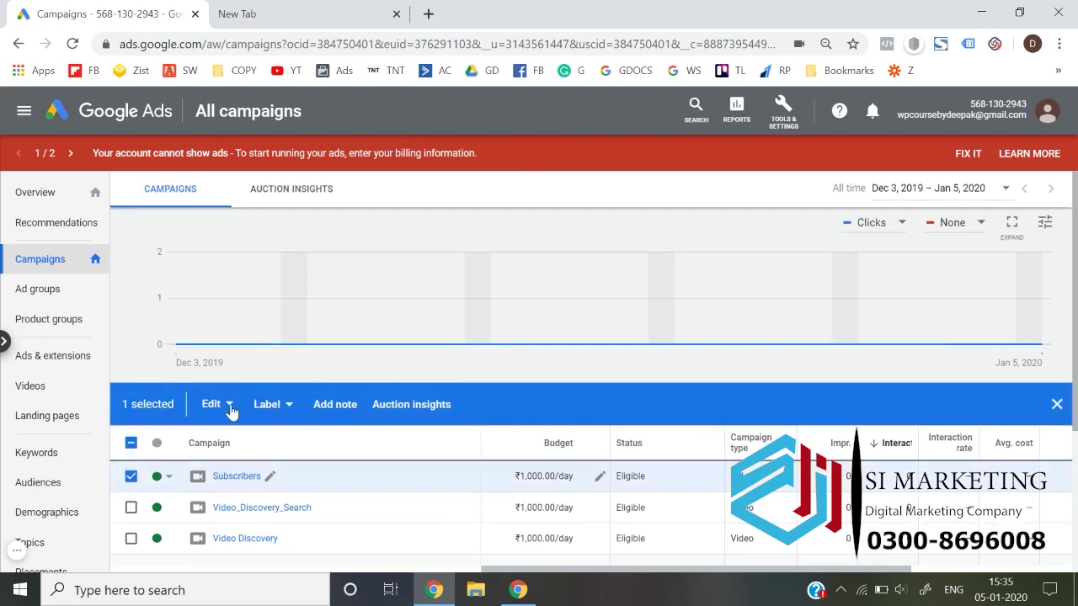
left_click(278, 408)
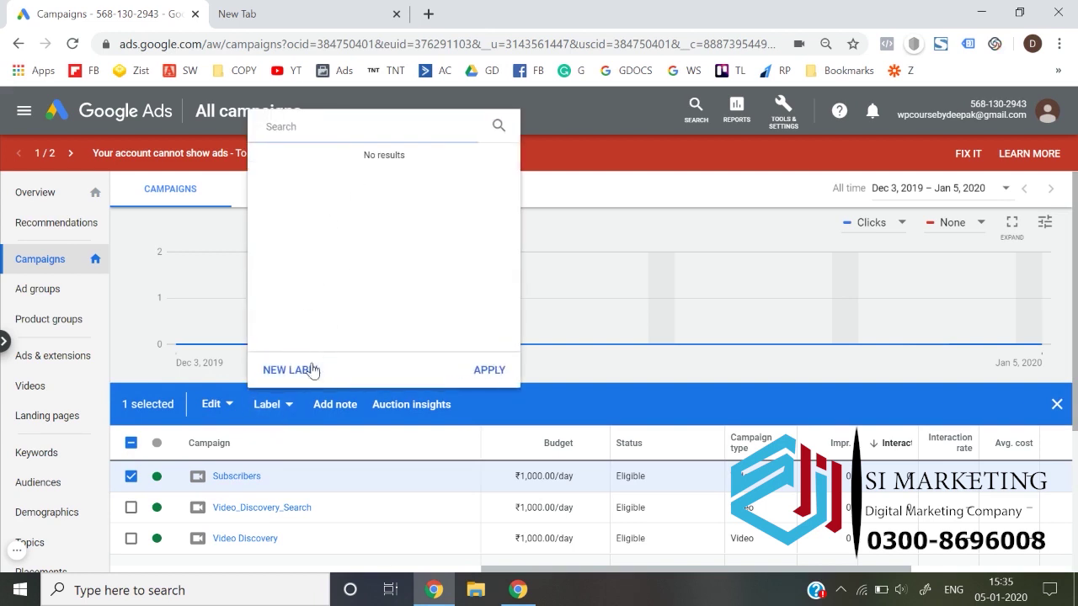
left_click(291, 370)
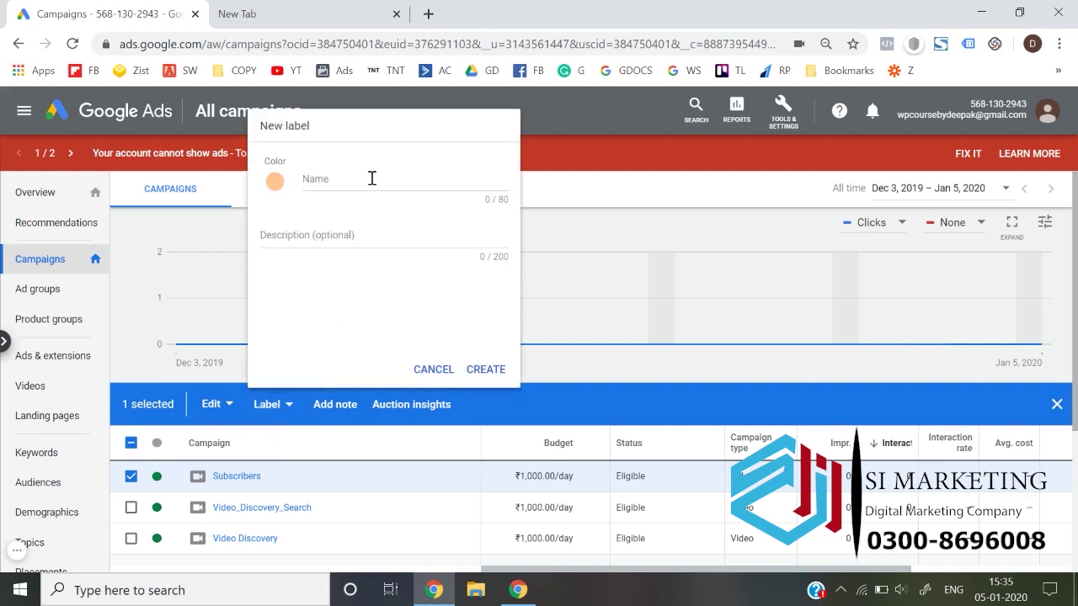
left_click(371, 179)
type("Sub")
key("BackSpace")
key("BackSpace")
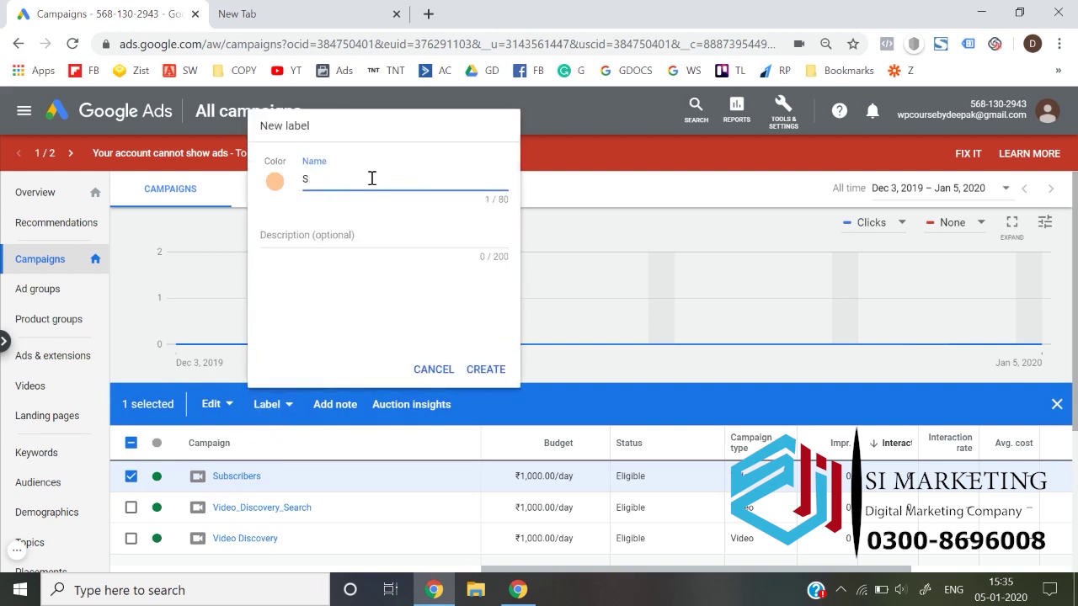
key("BackSpace")
type("YouTube Subs")
Set the new label's color to turquoise, leave its description empty and create it.
left_click(274, 181)
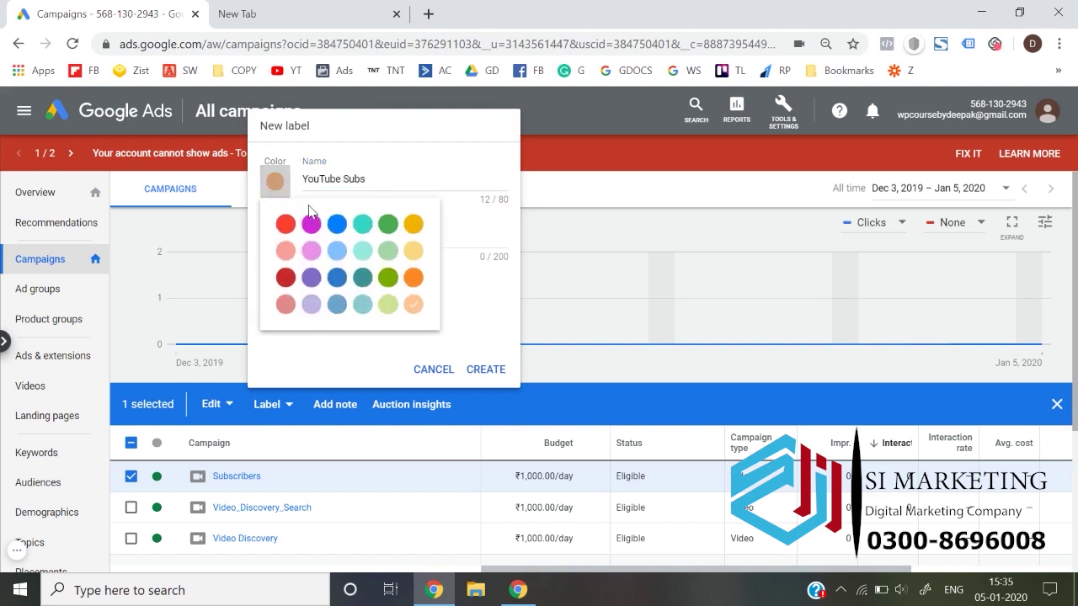
left_click(362, 223)
left_click(392, 234)
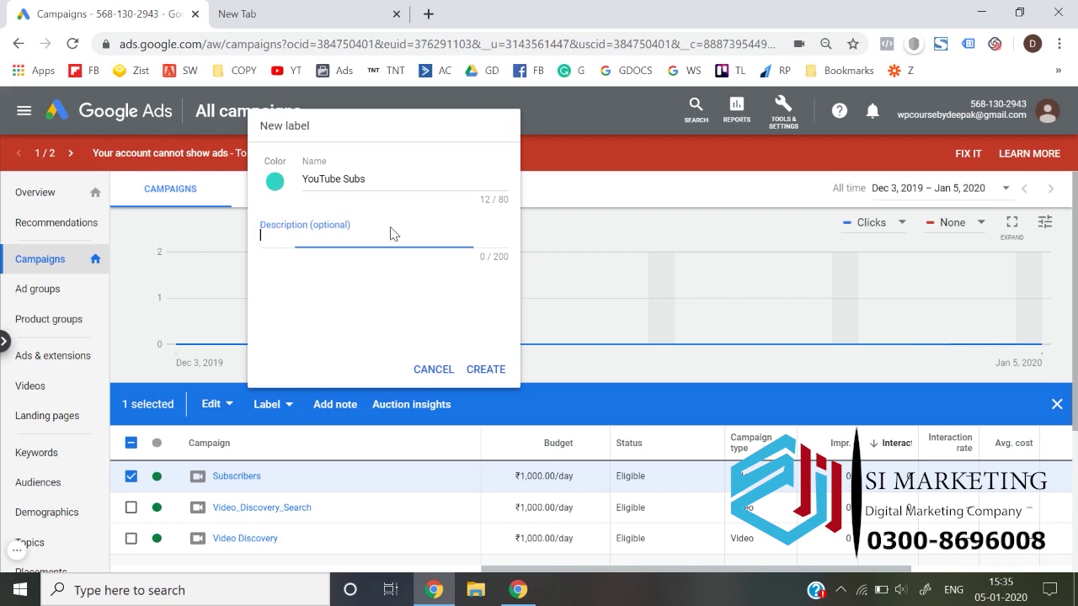
left_click(479, 367)
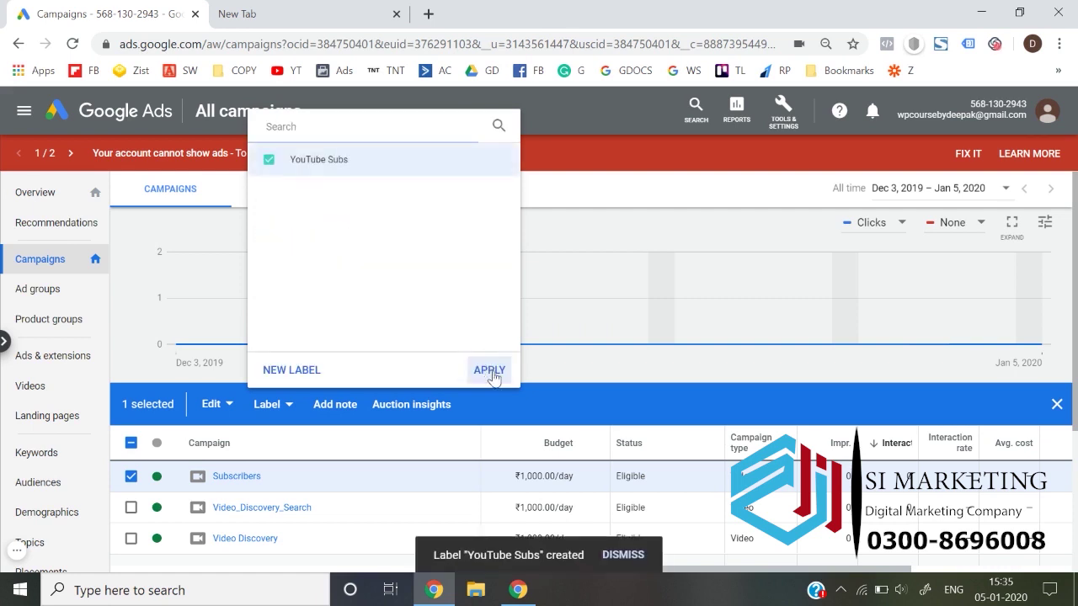
Apply the YouTube Subs label to the Subscribers campaign and clear the campaign selection.
left_click(490, 370)
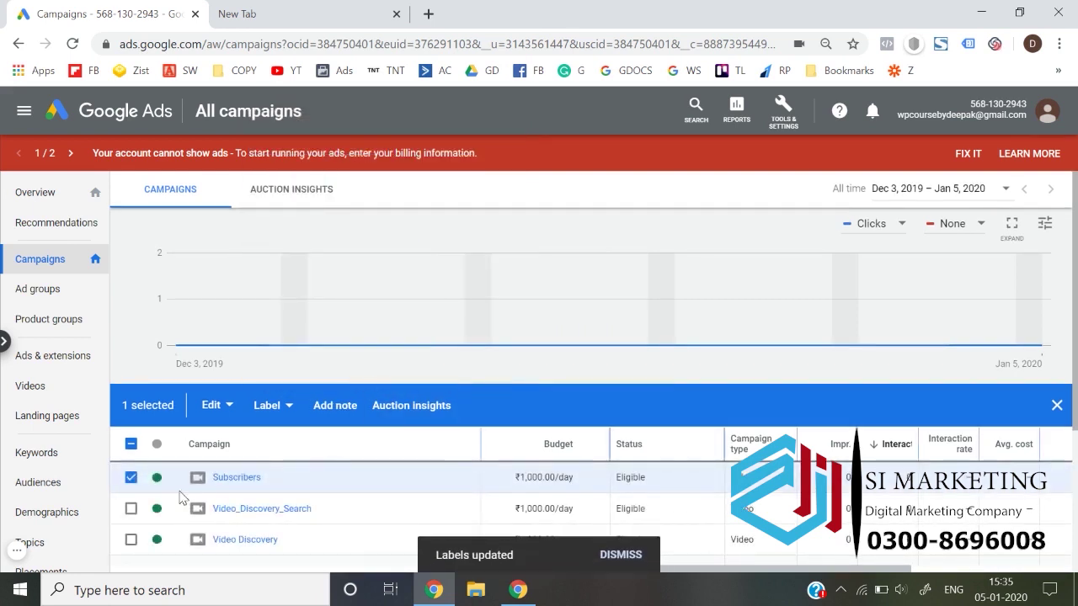
left_click(131, 477)
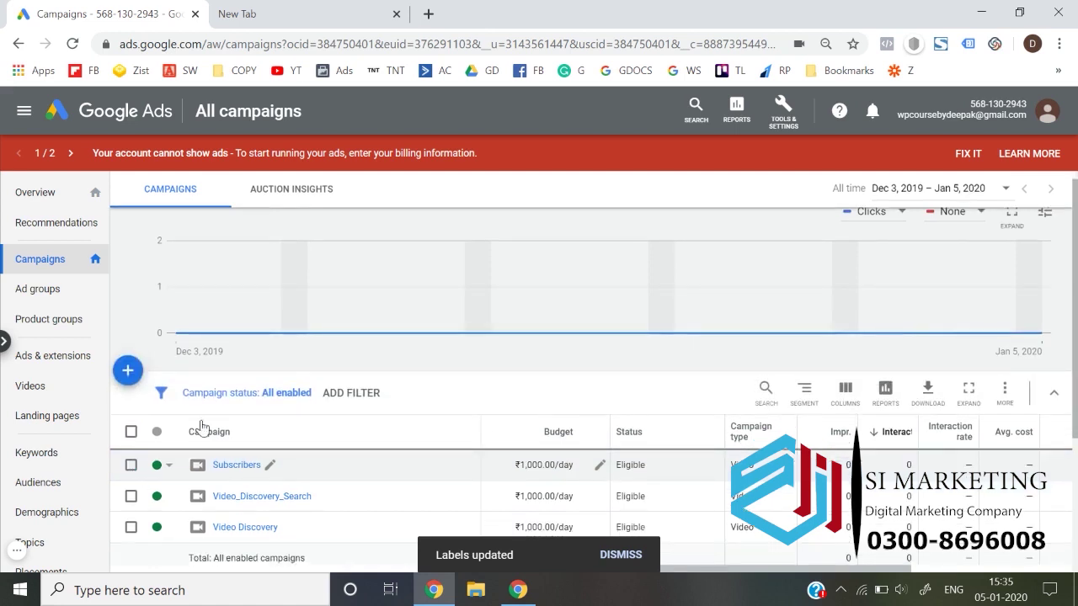
Filter the campaign list by labels containing any of YouTube Subs, and remove that filter after viewing the matching campaigns.
left_click(351, 392)
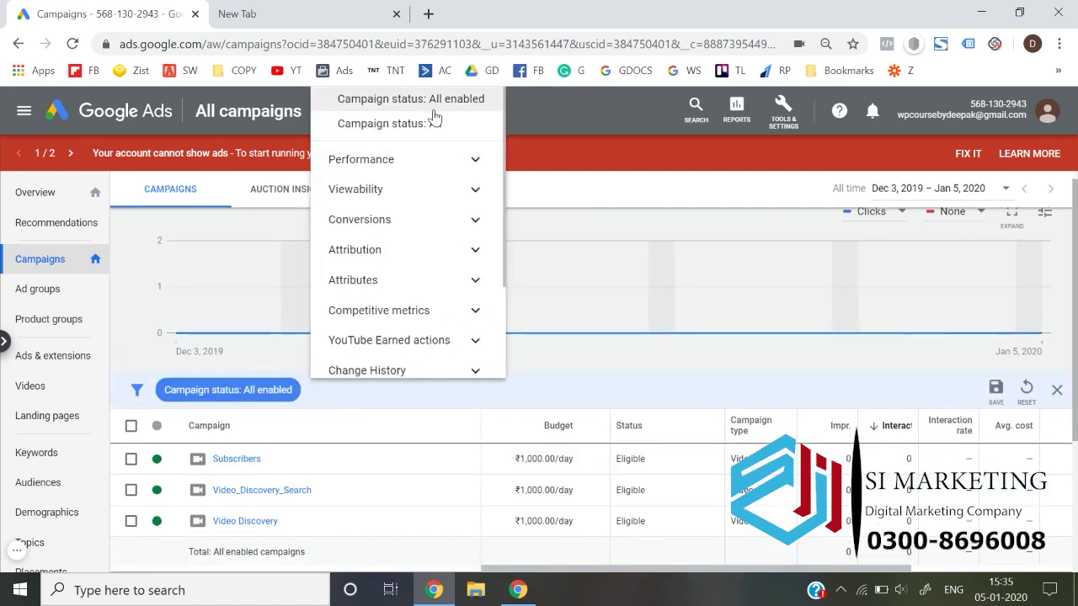
type("la")
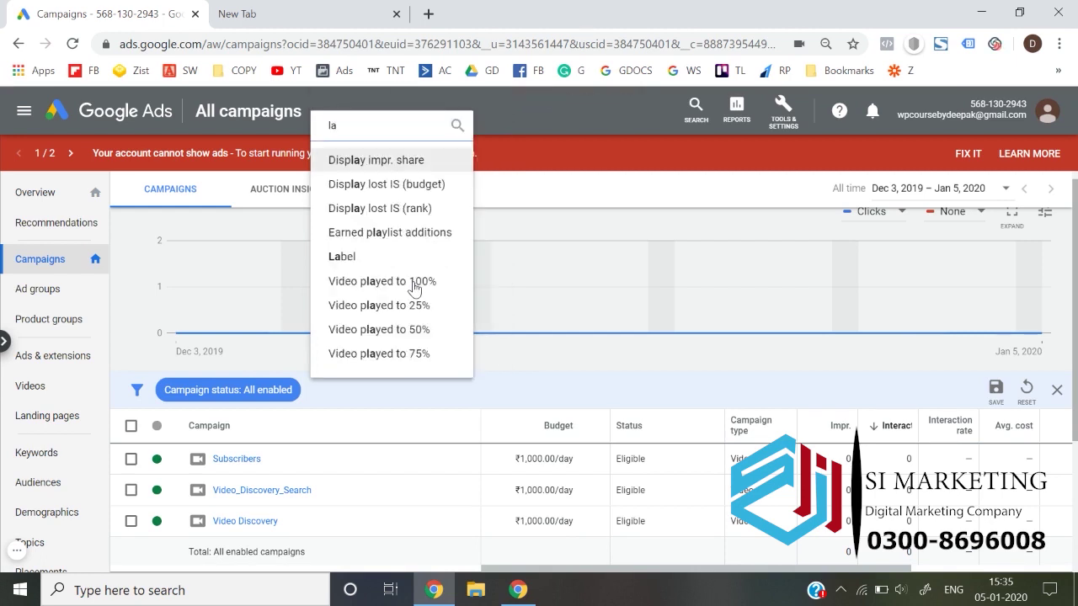
left_click(361, 260)
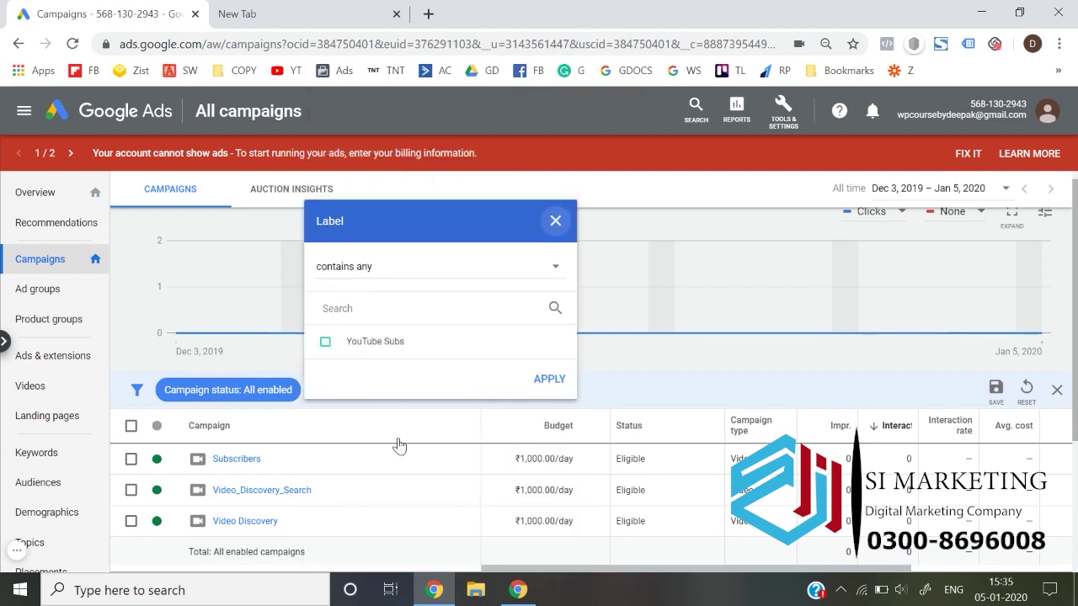
left_click(373, 342)
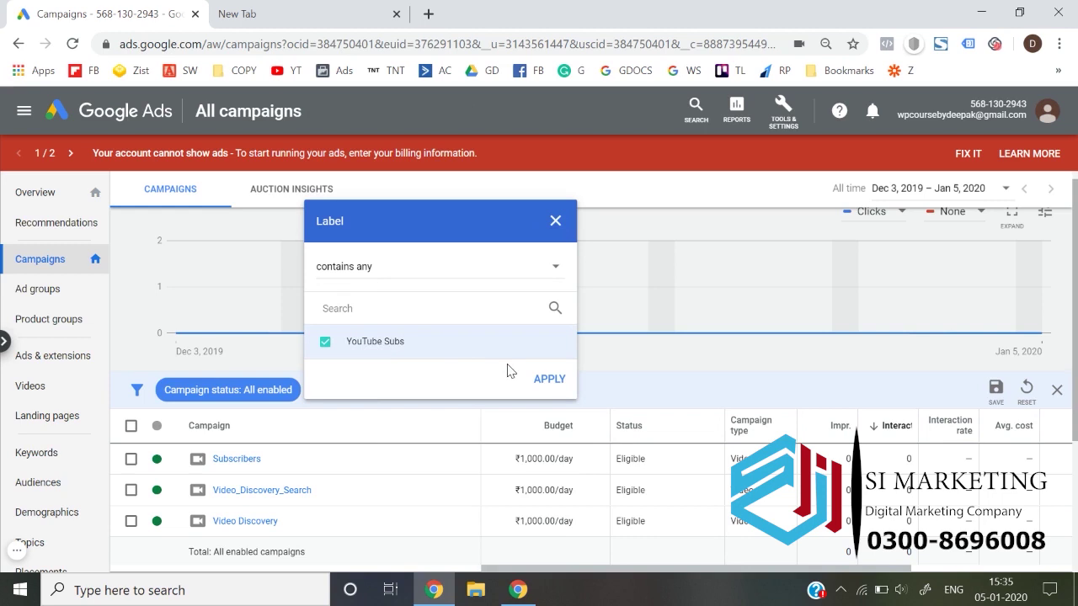
left_click(549, 381)
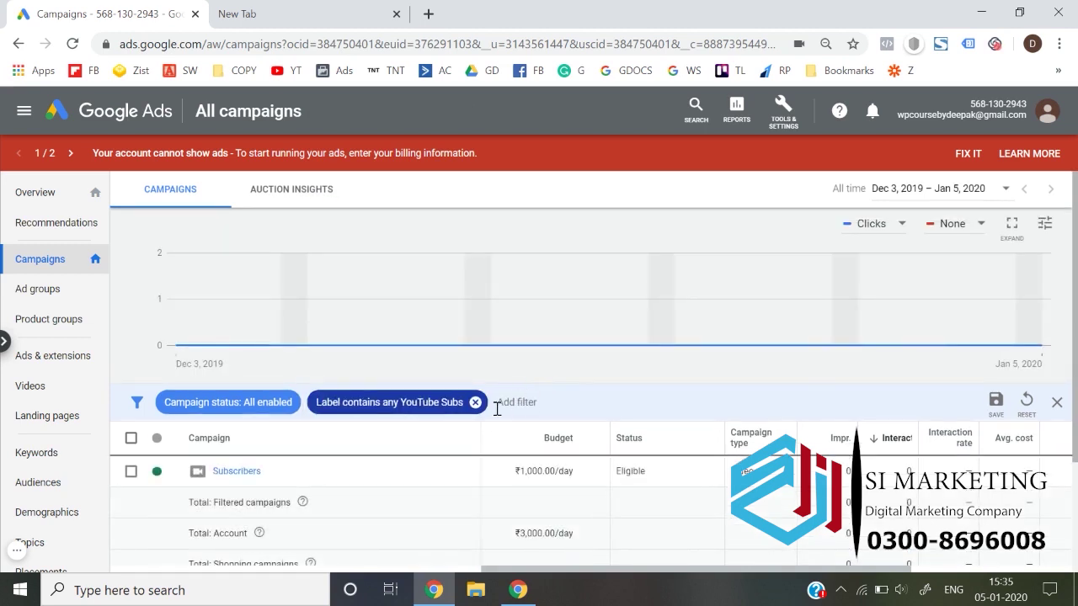
left_click(474, 407)
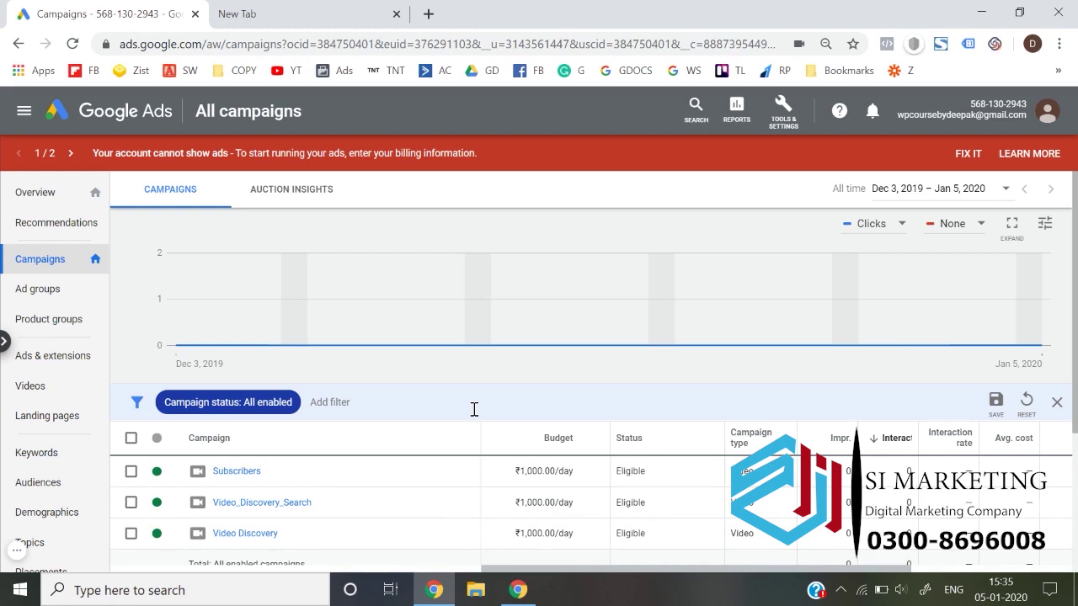
scroll(474, 409, "down", 1)
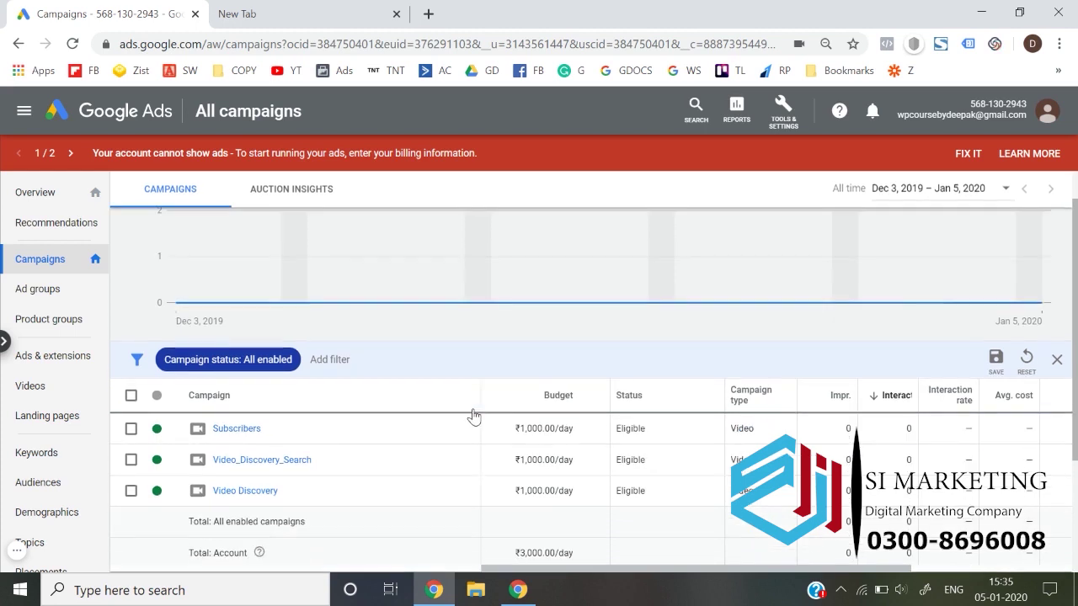